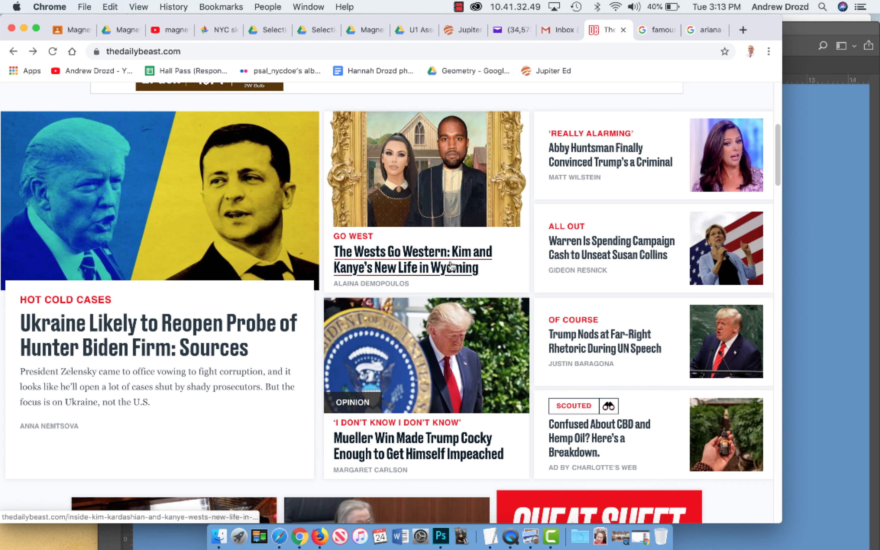
# Open 'The Wests Go Western' article on The Daily Beast and scroll through its painting-style photo.
pyautogui.click(464, 257)
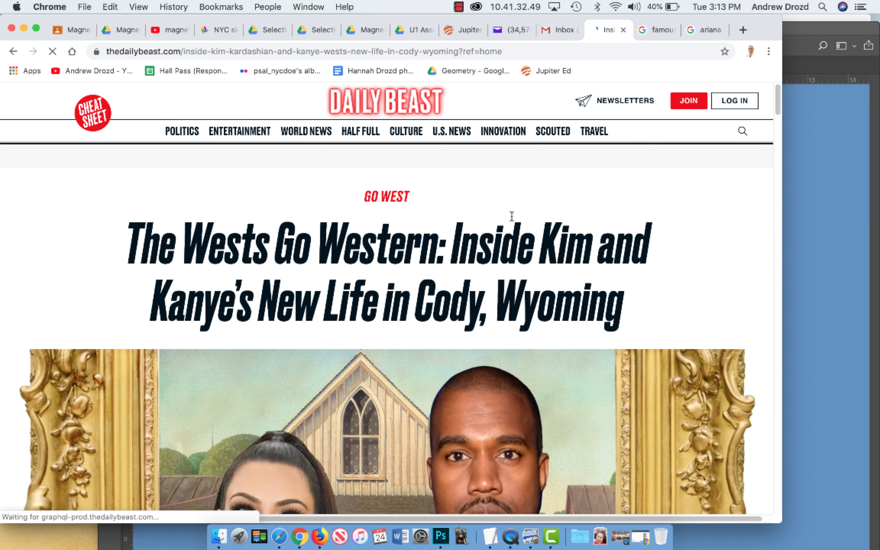
pyautogui.scroll(-5, 512, 215)
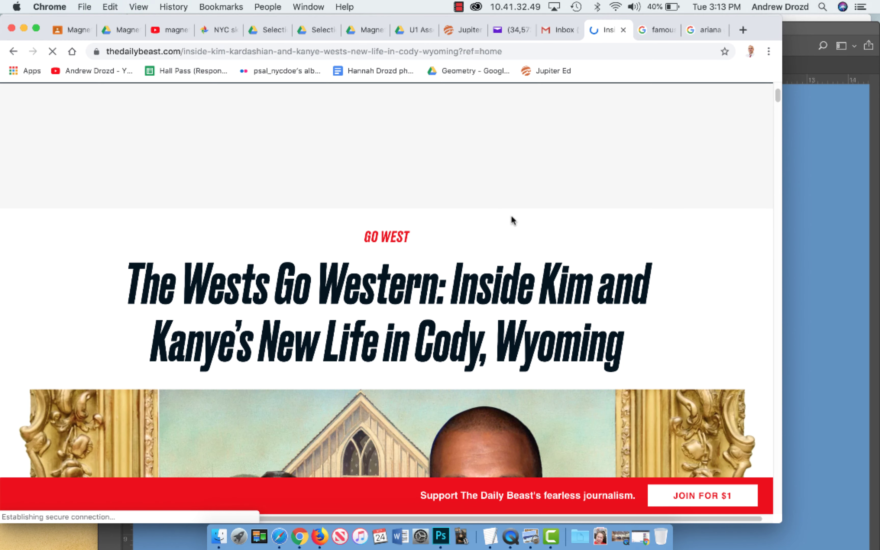
pyautogui.scroll(-2, 512, 216)
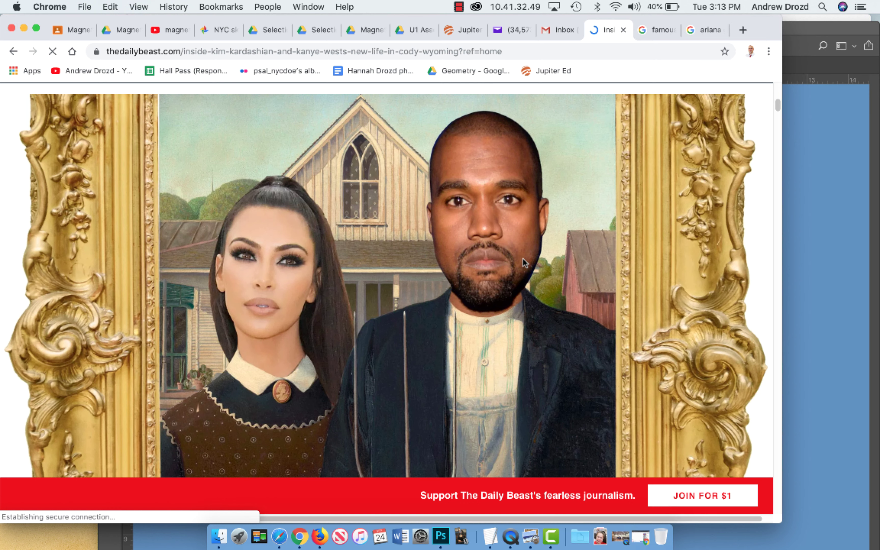
pyautogui.scroll(-1, 596, 267)
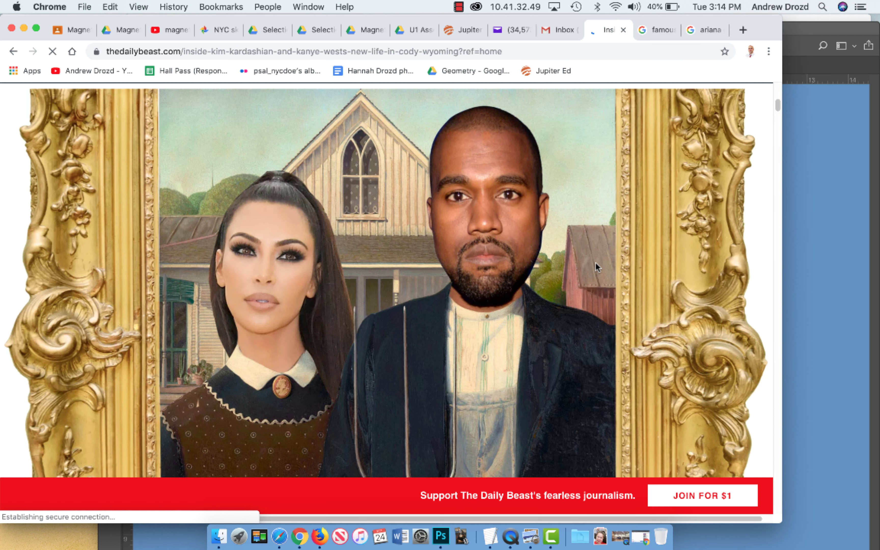
pyautogui.scroll(-5, 597, 268)
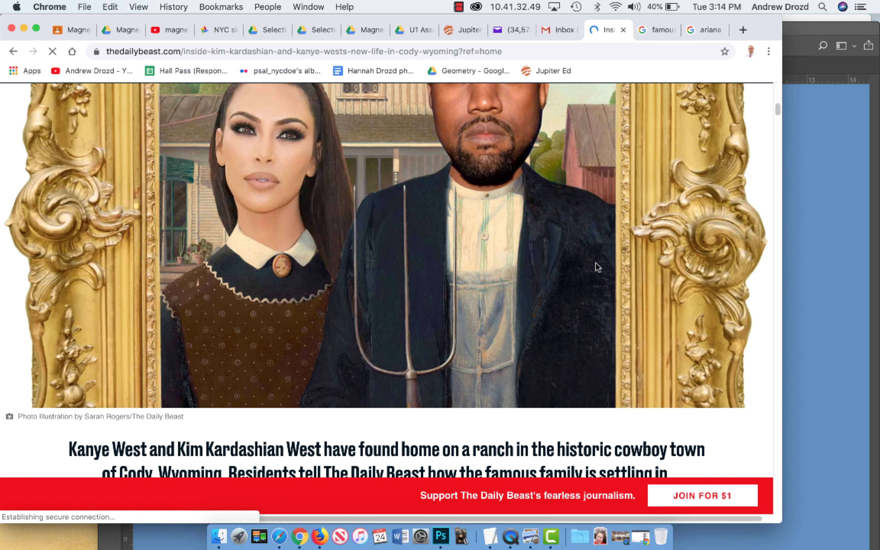
pyautogui.scroll(-3, 596, 267)
pyautogui.scroll(9, 595, 265)
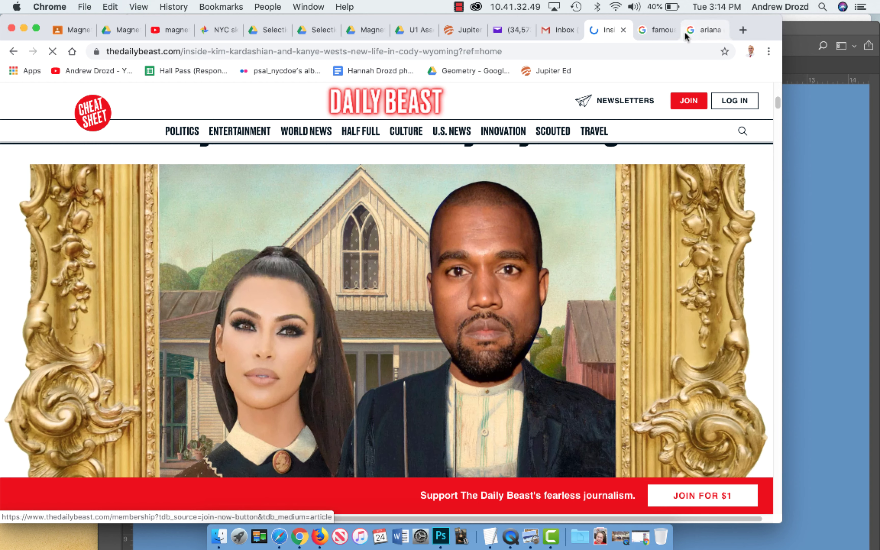
# Go back to Chrome and switch to the 'famous photos' image results.
pyautogui.click(799, 31)
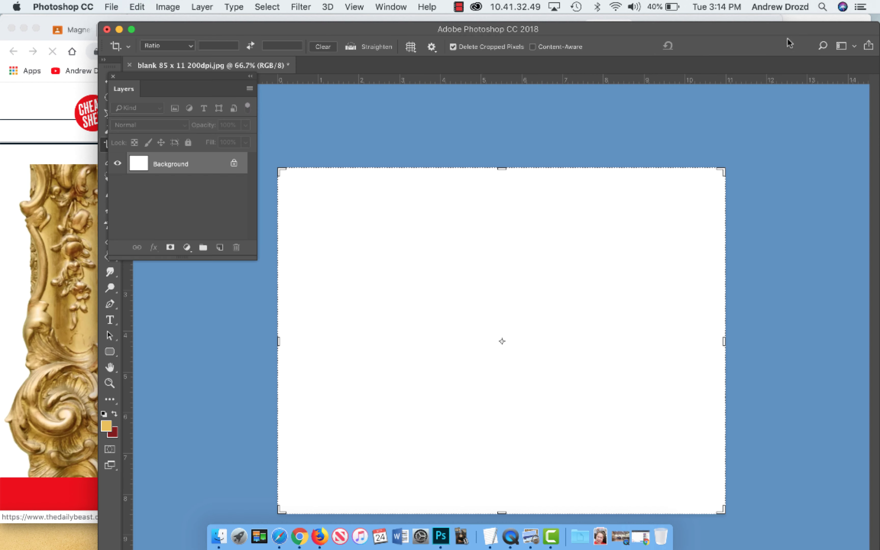
pyautogui.click(299, 536)
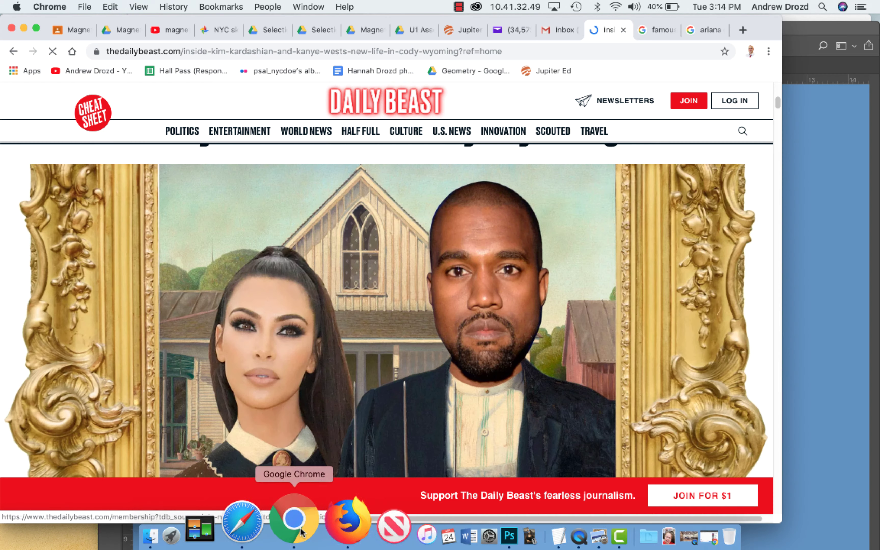
pyautogui.click(676, 30)
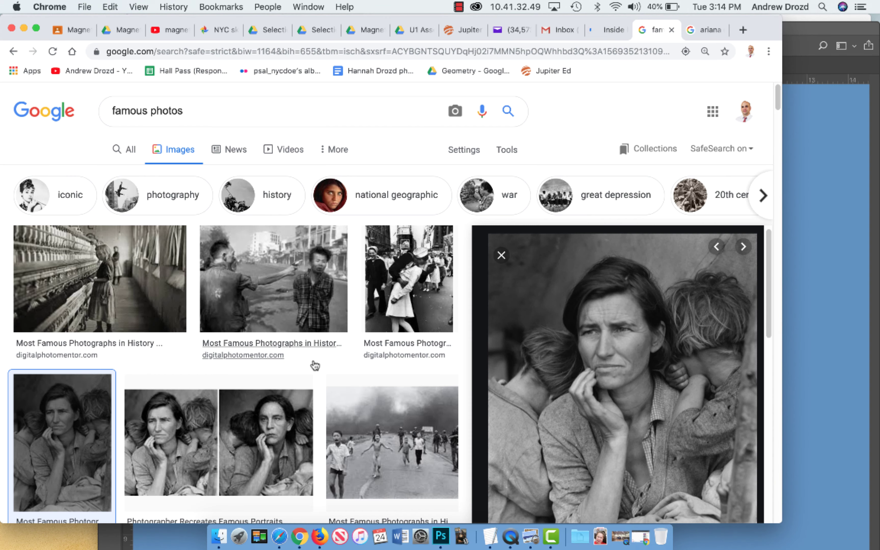
# Browse the results and bring up the context menu for the Depression-era mother-and-children photo.
pyautogui.scroll(-5, 315, 364)
pyautogui.scroll(-8, 315, 366)
pyautogui.scroll(13, 315, 365)
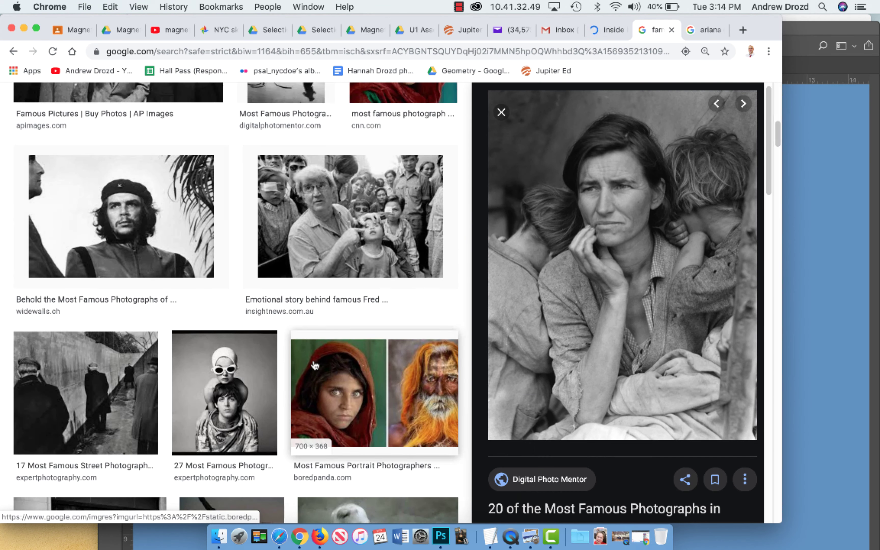
pyautogui.scroll(3, 274, 360)
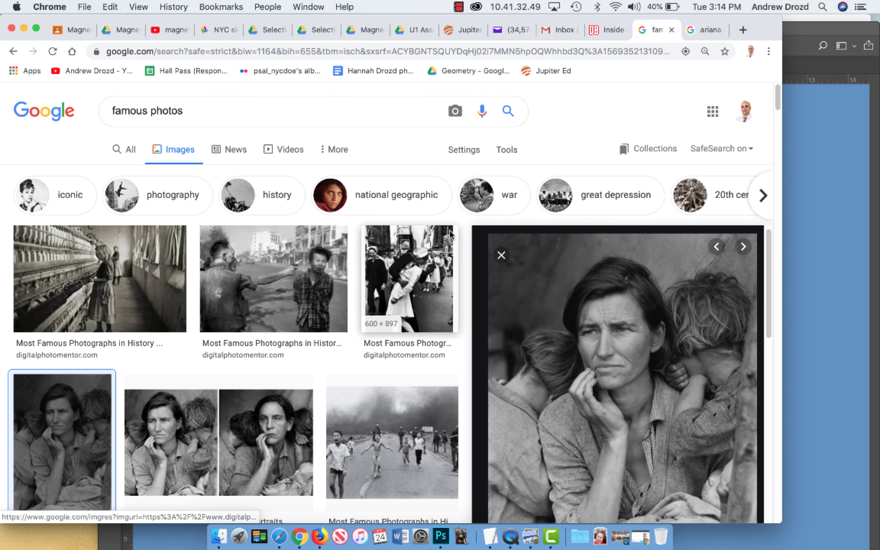
pyautogui.scroll(-1, 648, 202)
pyautogui.scroll(-2, 657, 197)
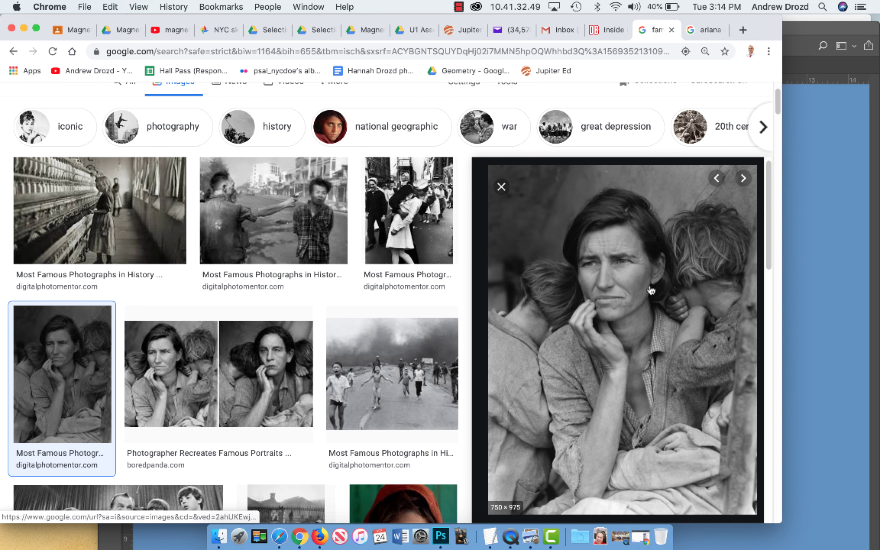
pyautogui.rightClick(634, 324)
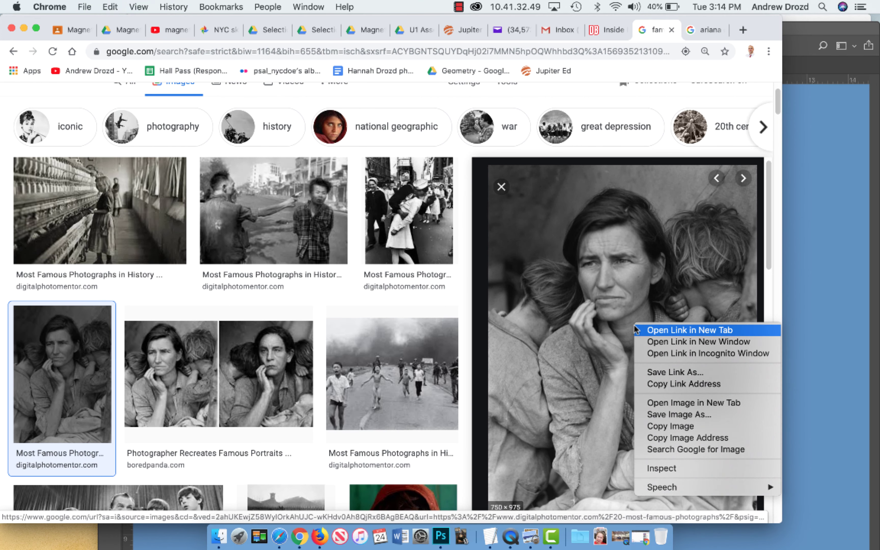
# Copy the mother-and-children photo and paste it into the blank 8.5 x 11 document as Layer 1.
pyautogui.click(706, 427)
pyautogui.click(793, 305)
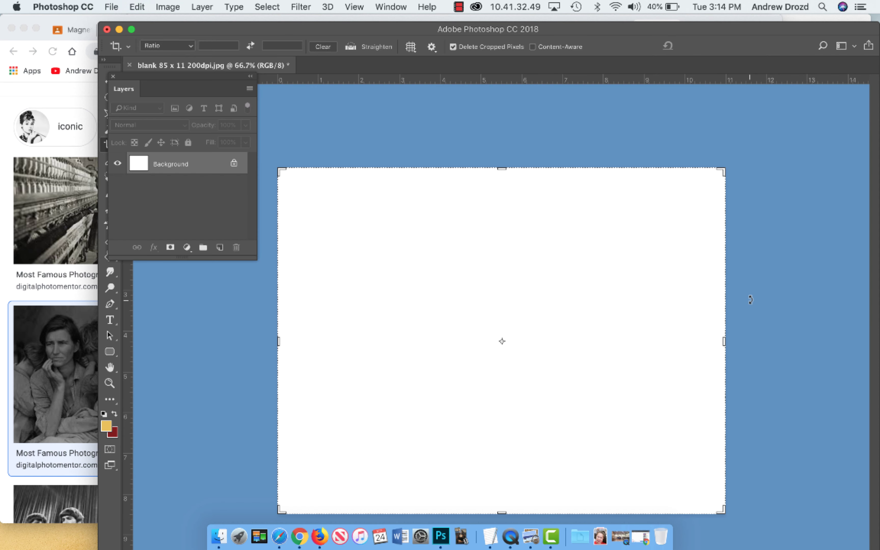
pyautogui.press('super+v')
# Scale the photo to roughly 293% and position it so the face fills the page.
pyautogui.press('super+t')
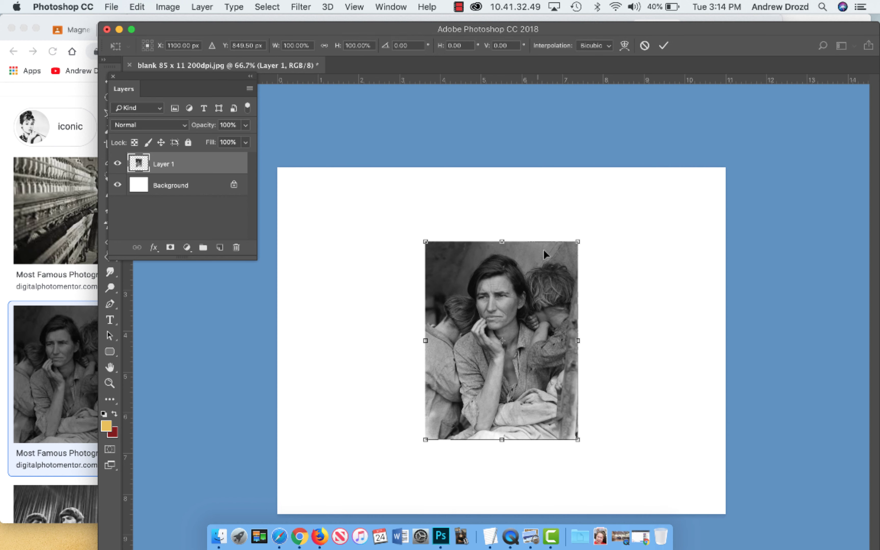
pyautogui.moveTo(586, 245); pyautogui.dragTo(740, 50)
pyautogui.moveTo(662, 171); pyautogui.dragTo(515, 294)
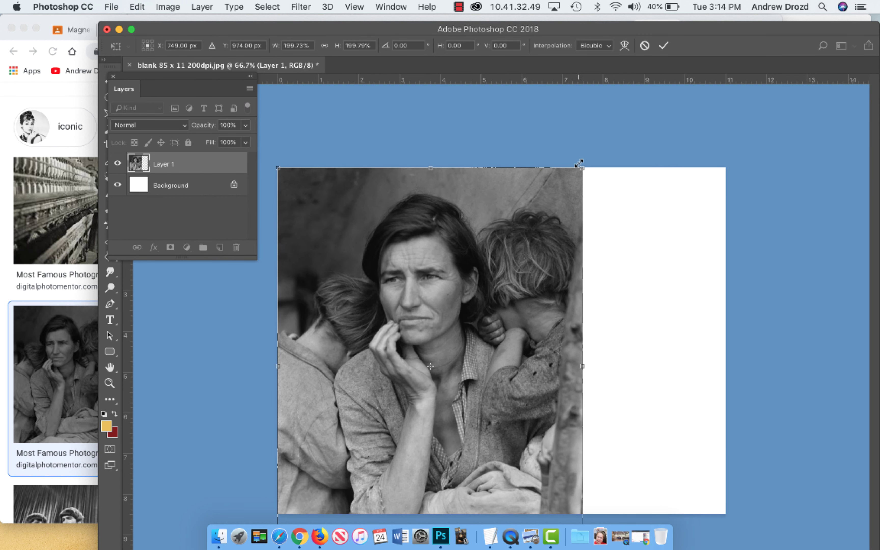
pyautogui.moveTo(579, 163); pyautogui.dragTo(766, 29)
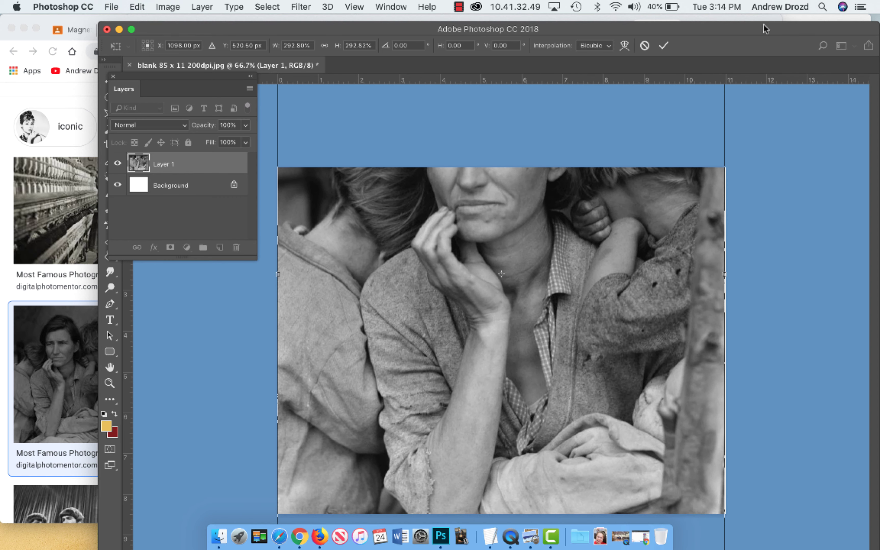
pyautogui.moveTo(693, 149); pyautogui.dragTo(691, 326)
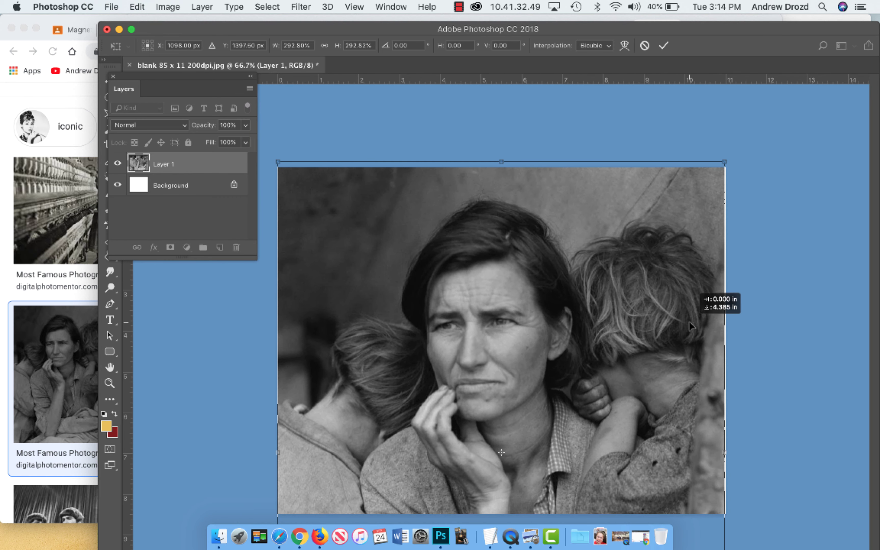
pyautogui.moveTo(723, 163); pyautogui.dragTo(728, 157)
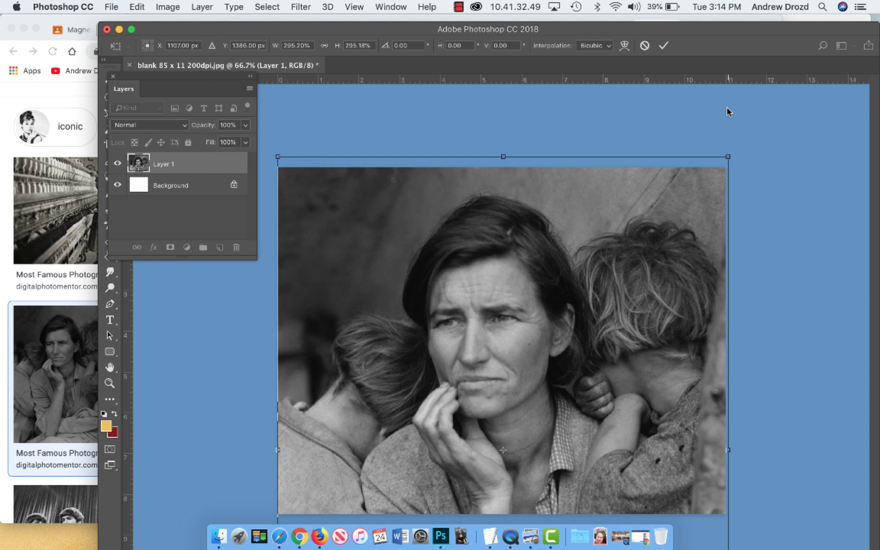
pyautogui.click(664, 45)
pyautogui.press('c')
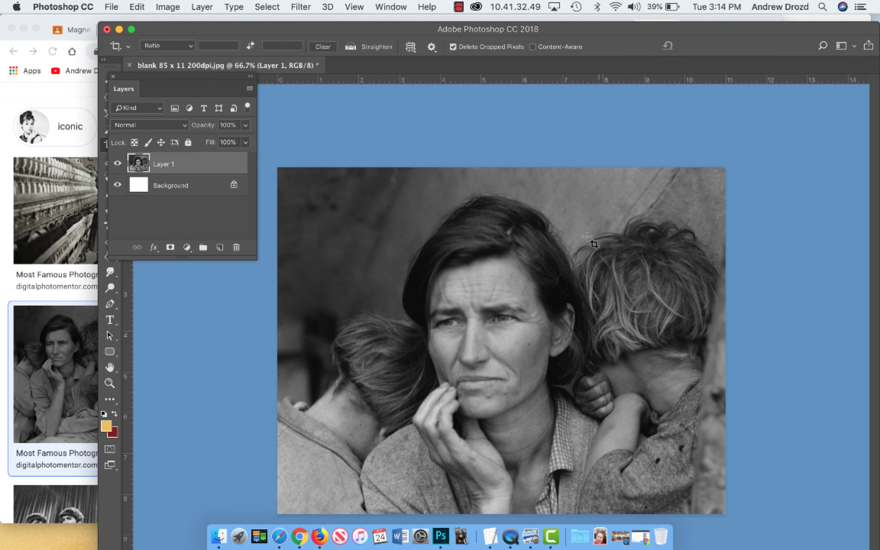
# Copy the pop singer's red-carpet portrait from the 'ariana' image results in Chrome.
pyautogui.click(303, 537)
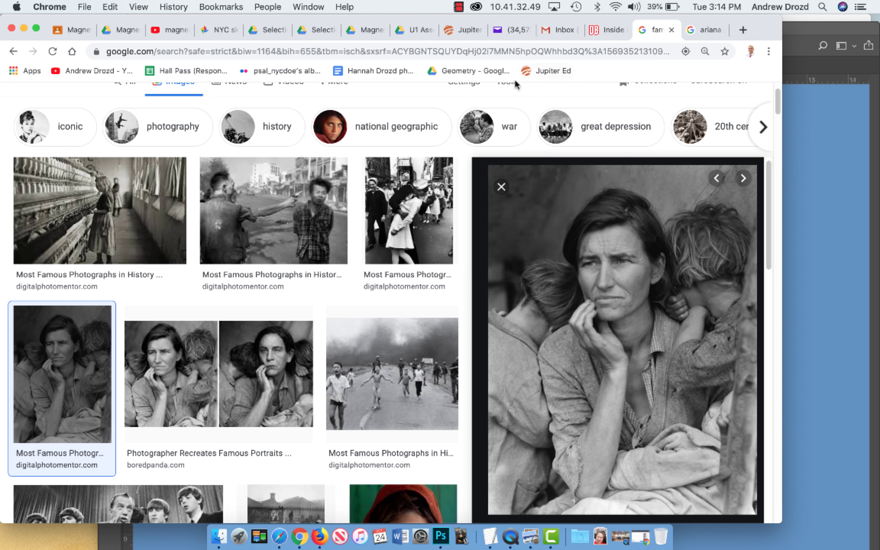
pyautogui.click(713, 32)
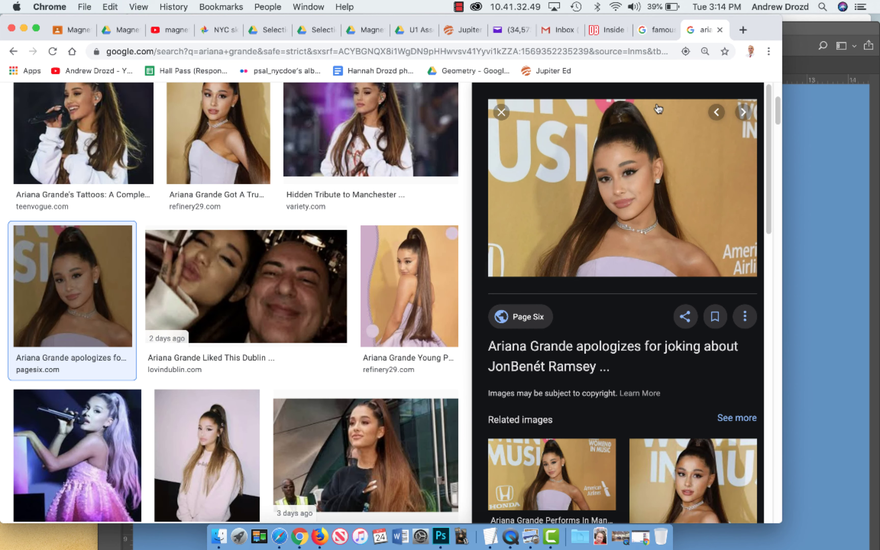
pyautogui.rightClick(595, 213)
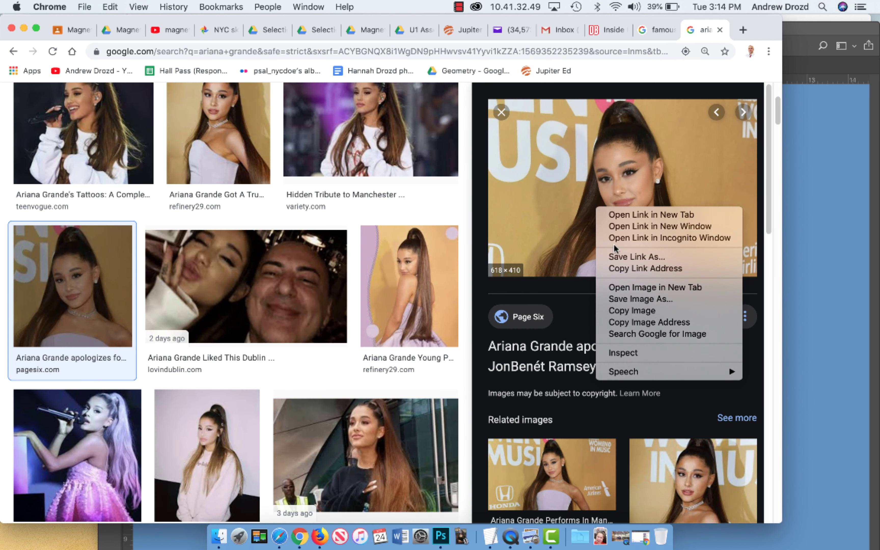
pyautogui.click(694, 311)
# Paste the singer's portrait onto the mother photo, then undo that paste.
pyautogui.click(815, 256)
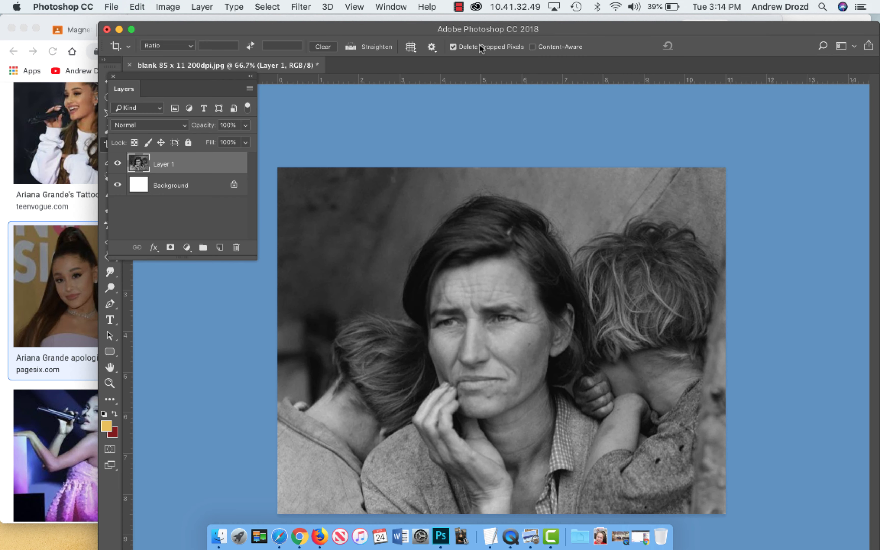
pyautogui.press('super+v')
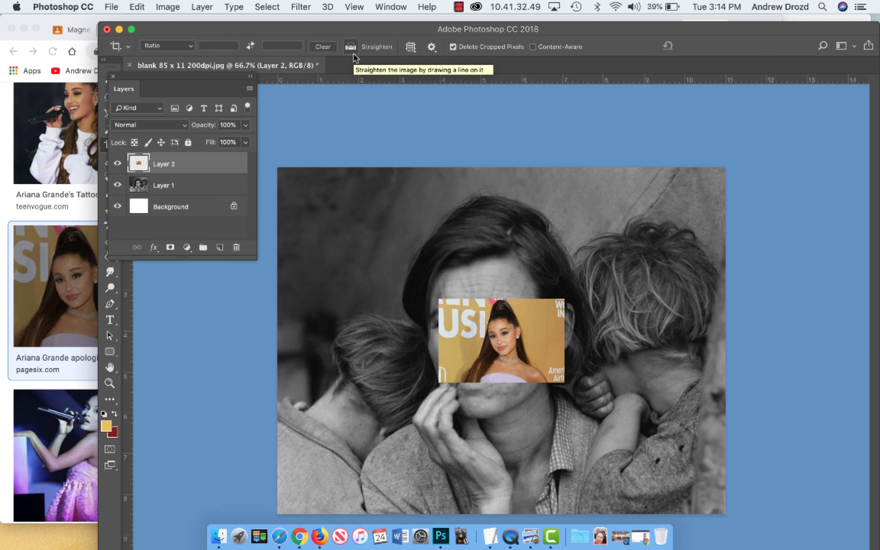
pyautogui.press('super+z')
pyautogui.moveTo(186, 89); pyautogui.dragTo(188, 137)
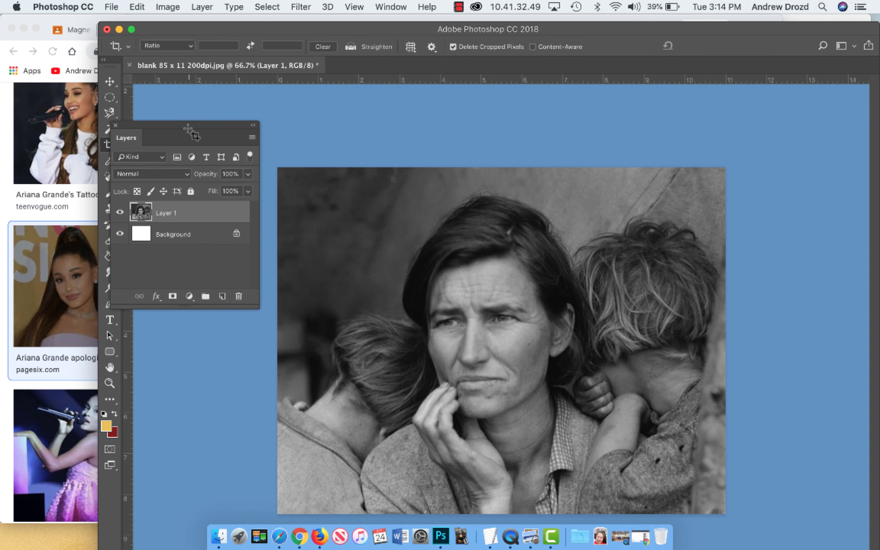
# Create a new Untitled-1 document, paste the portrait into it, and zoom in on her face.
pyautogui.click(114, 7)
pyautogui.click(200, 22)
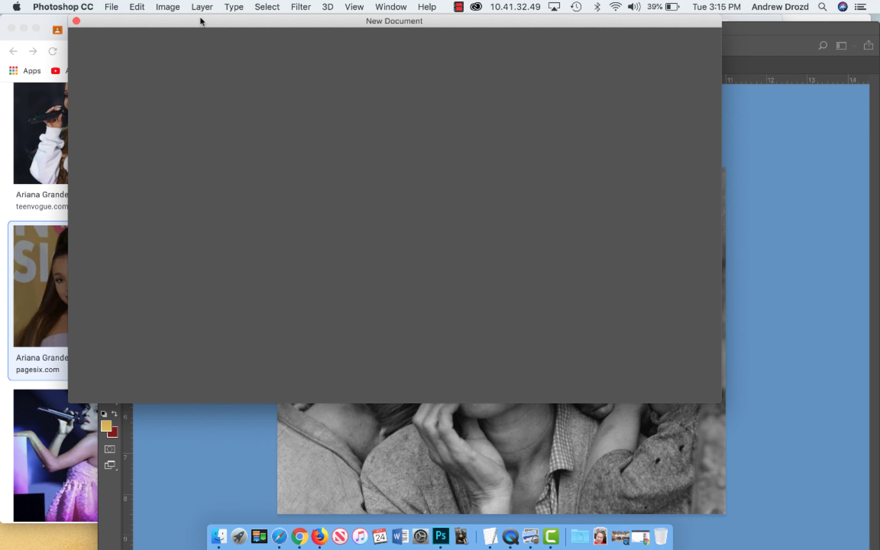
pyautogui.press('Return')
pyautogui.press('super+v')
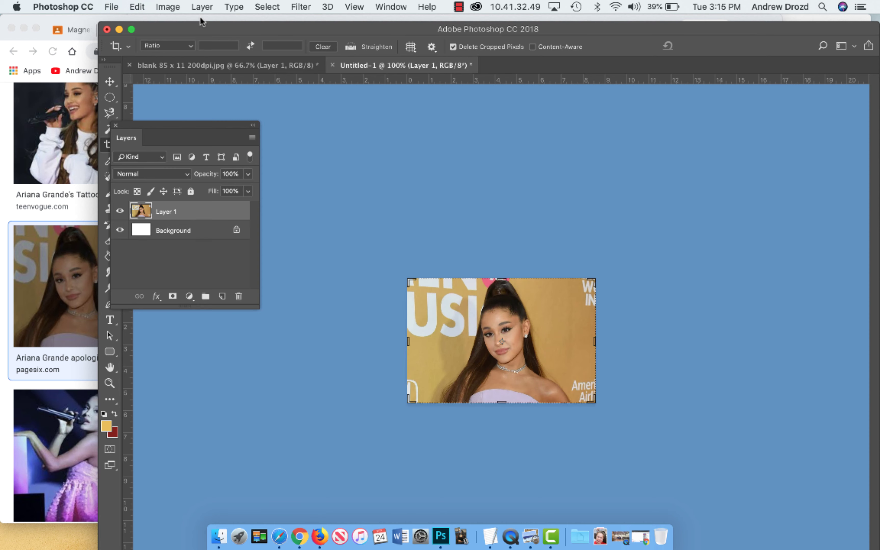
pyautogui.press('super+equal')
pyautogui.press('super+equal')
pyautogui.press('super+equal')
pyautogui.press('super+equal')
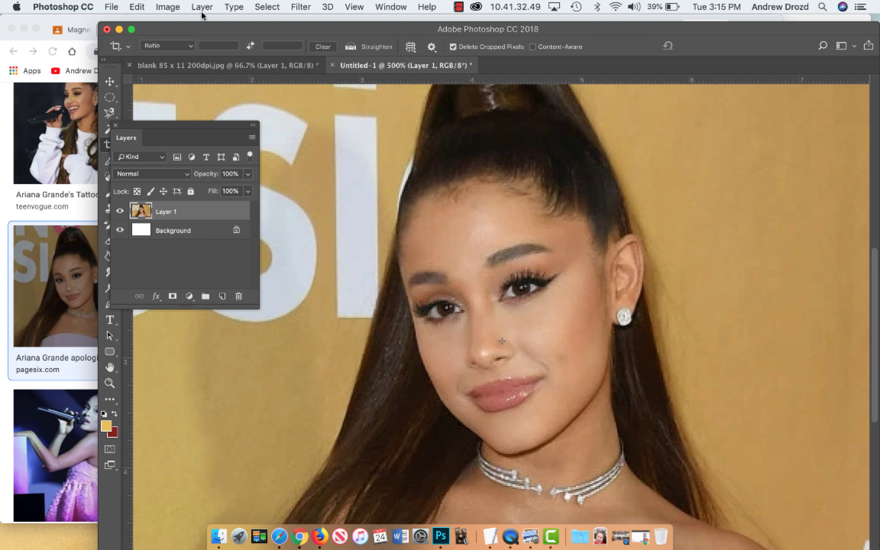
# Trace the singer's face and hair with the Magnetic Lasso into a closed selection.
pyautogui.moveTo(155, 139); pyautogui.dragTo(207, 123)
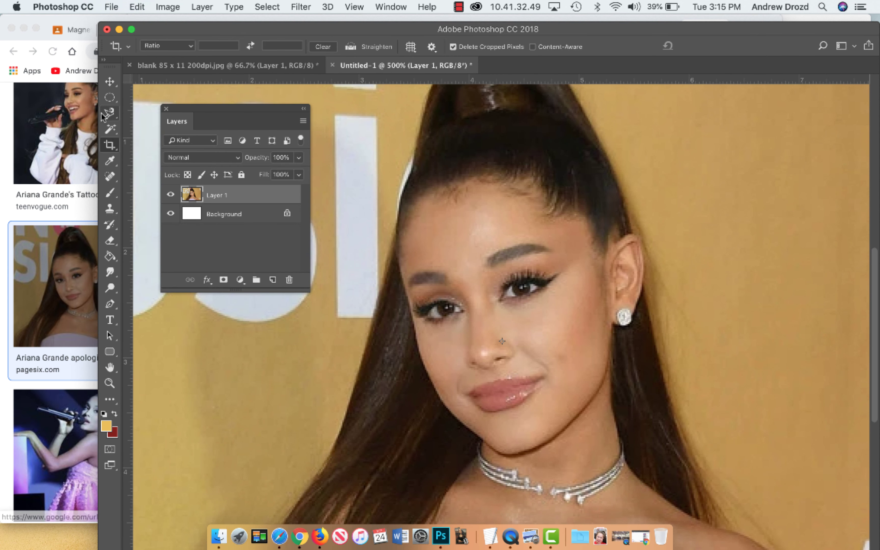
pyautogui.click(112, 113)
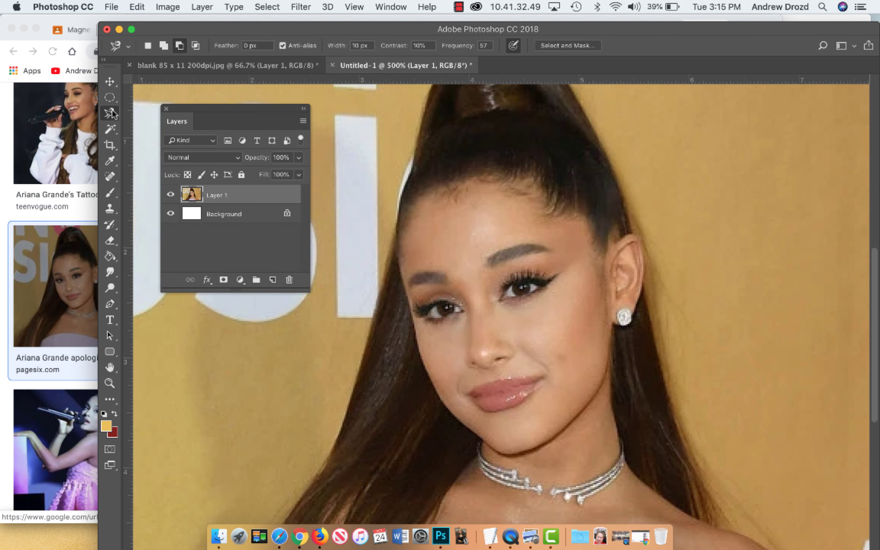
pyautogui.click(414, 180)
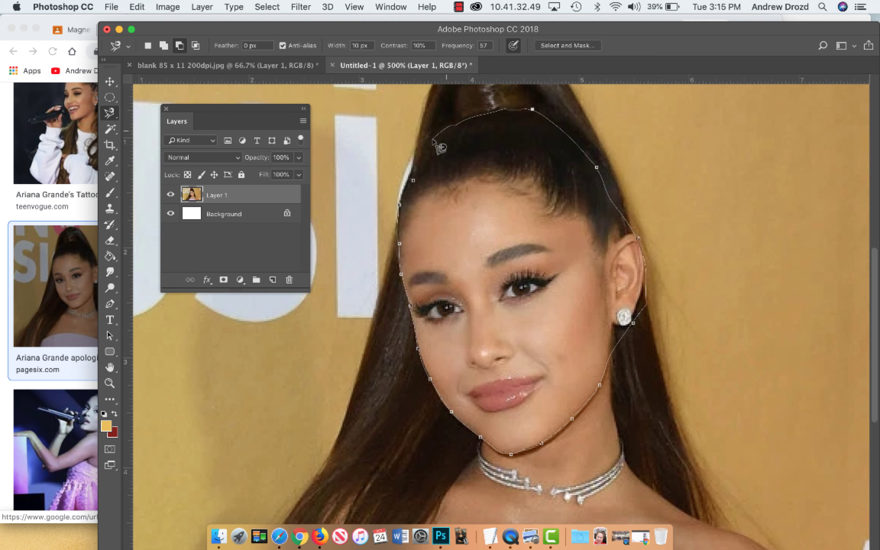
pyautogui.click(411, 178)
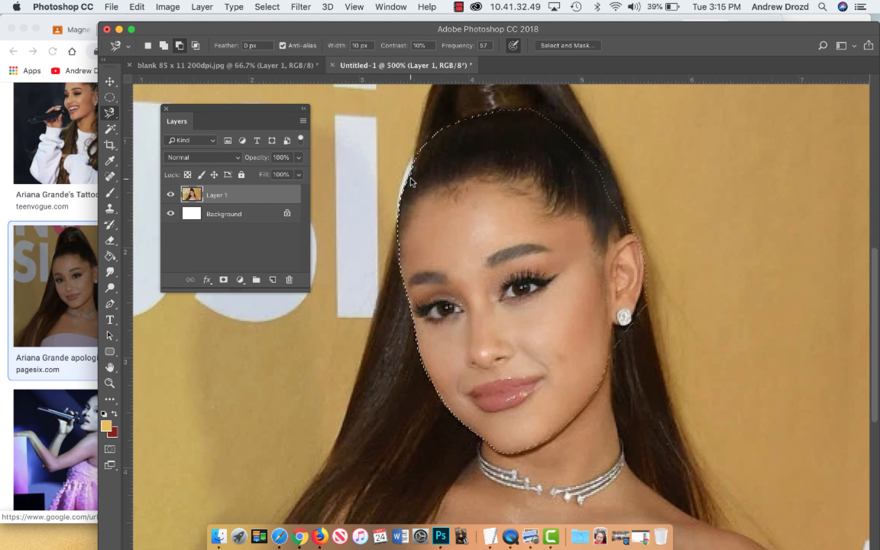
# Paste the face into the Depression-era photo as Layer 2, scaled to about 476% and tilted over the mother's face.
pyautogui.click(301, 65)
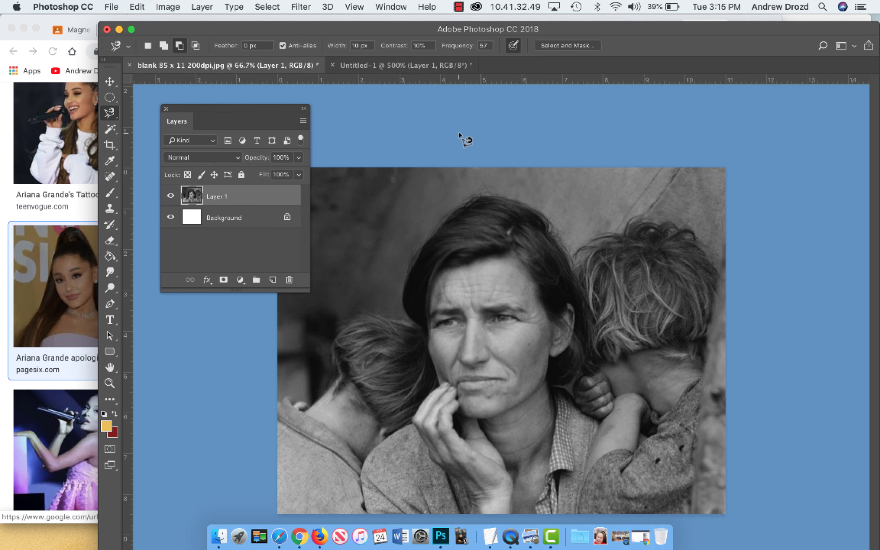
pyautogui.press('super+v')
pyautogui.press('super+t')
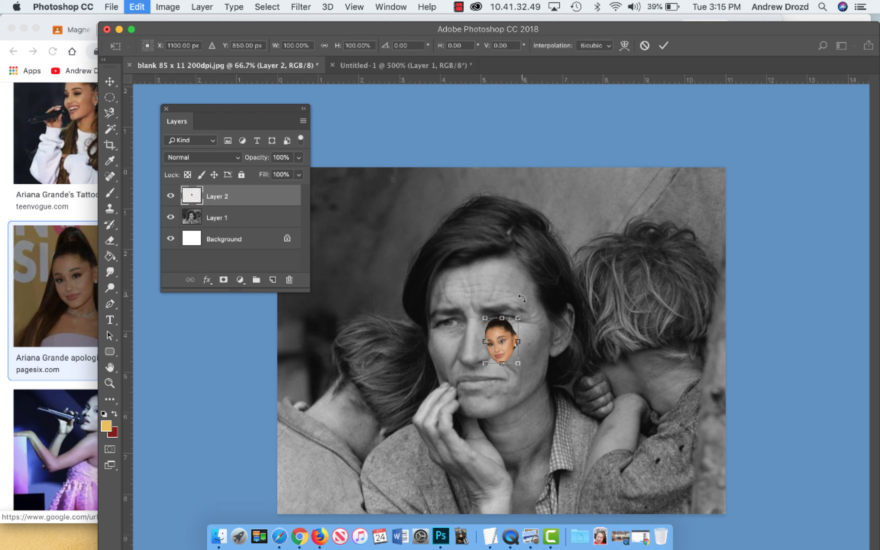
pyautogui.moveTo(516, 326); pyautogui.dragTo(597, 209)
pyautogui.moveTo(567, 271); pyautogui.dragTo(511, 327)
pyautogui.moveTo(553, 248); pyautogui.dragTo(602, 216)
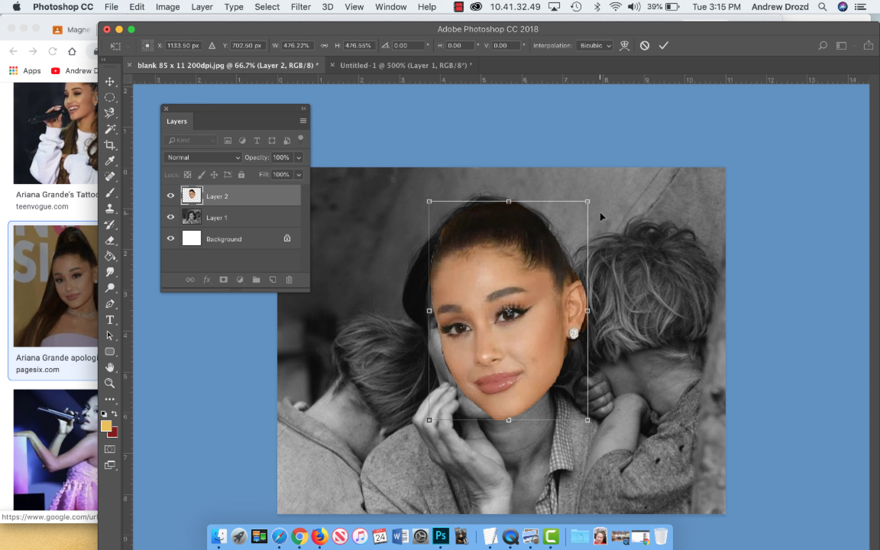
pyautogui.moveTo(535, 259); pyautogui.dragTo(521, 265)
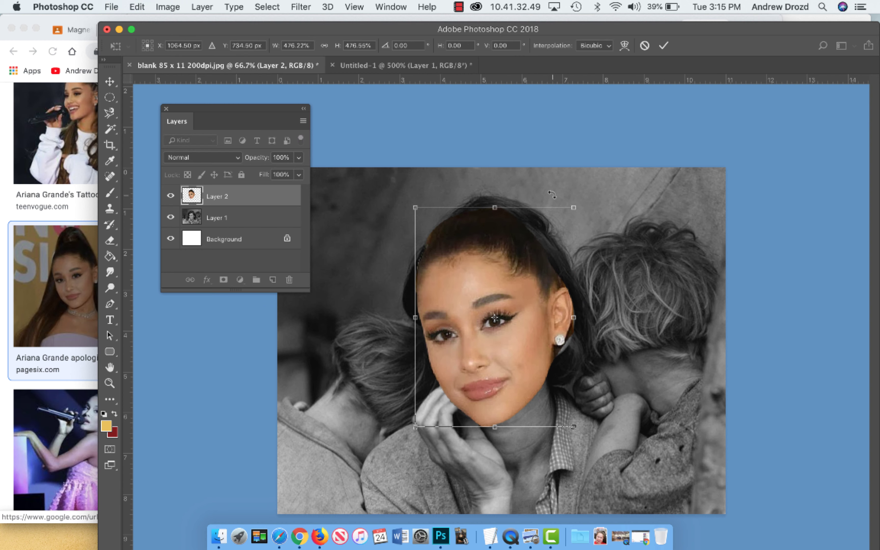
pyautogui.moveTo(554, 193); pyautogui.dragTo(564, 199)
pyautogui.moveTo(516, 278)
pyautogui.mouseDown()
pyautogui.moveTo(525, 254)
pyautogui.moveTo(518, 275)
pyautogui.mouseUp()
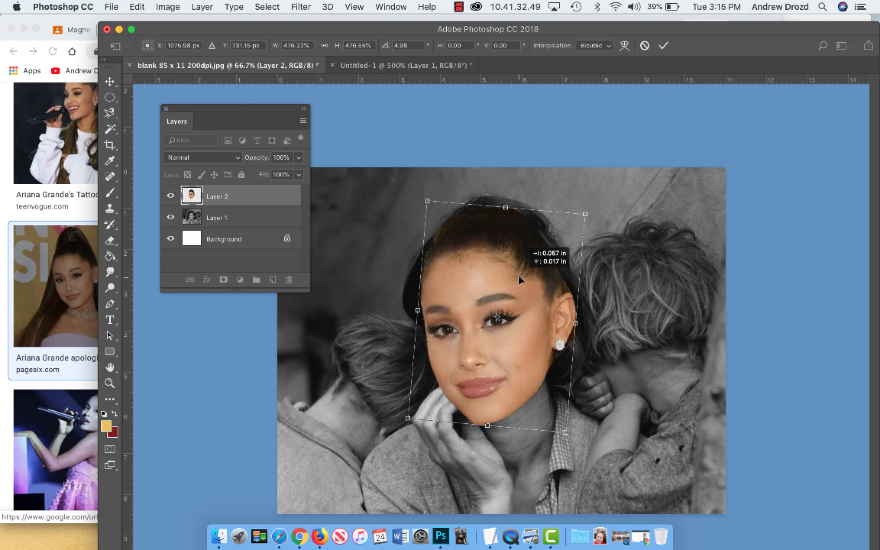
pyautogui.click(664, 45)
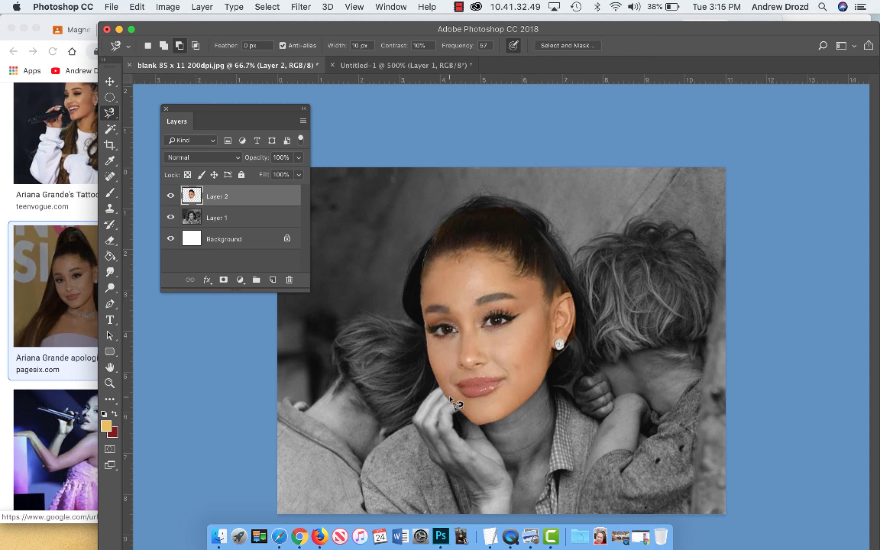
# Zoom in on the lips and fingers and set the face layer to 50% opacity.
pyautogui.press('super+equal')
pyautogui.press('super+equal')
pyautogui.press('super+equal')
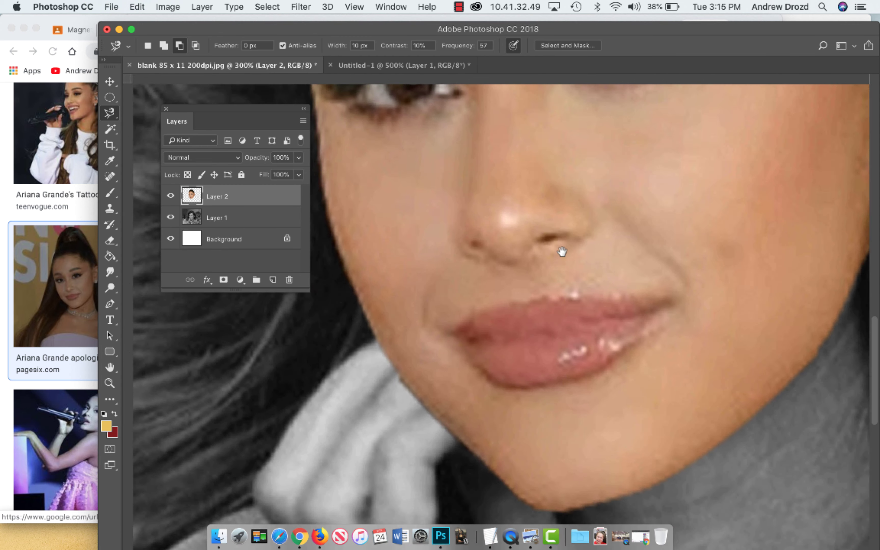
pyautogui.moveTo(562, 251)
pyautogui.mouseDown()
pyautogui.moveTo(631, 188)
pyautogui.moveTo(631, 144)
pyautogui.mouseUp()
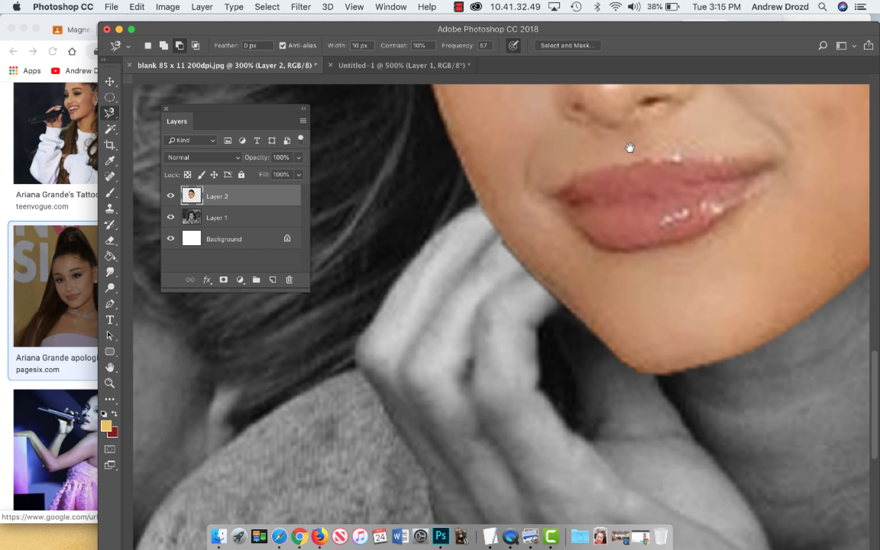
pyautogui.press('v')
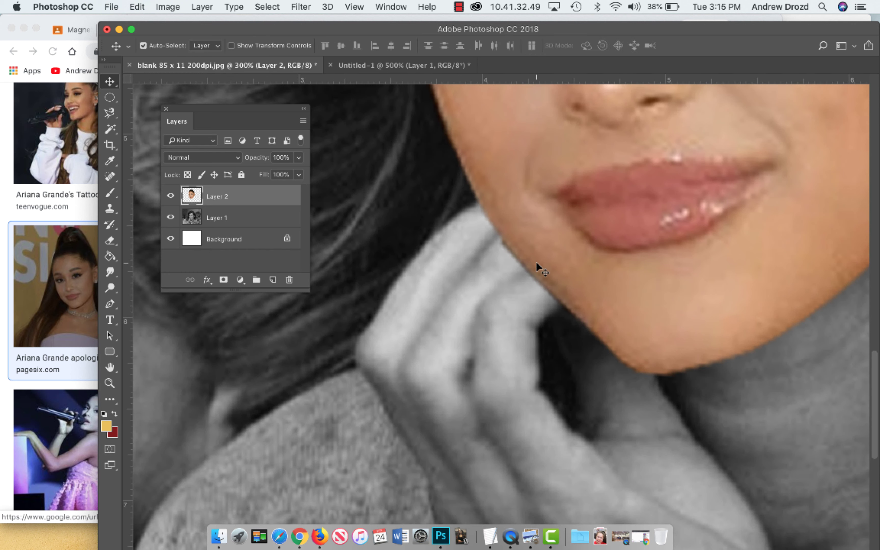
pyautogui.press('5')
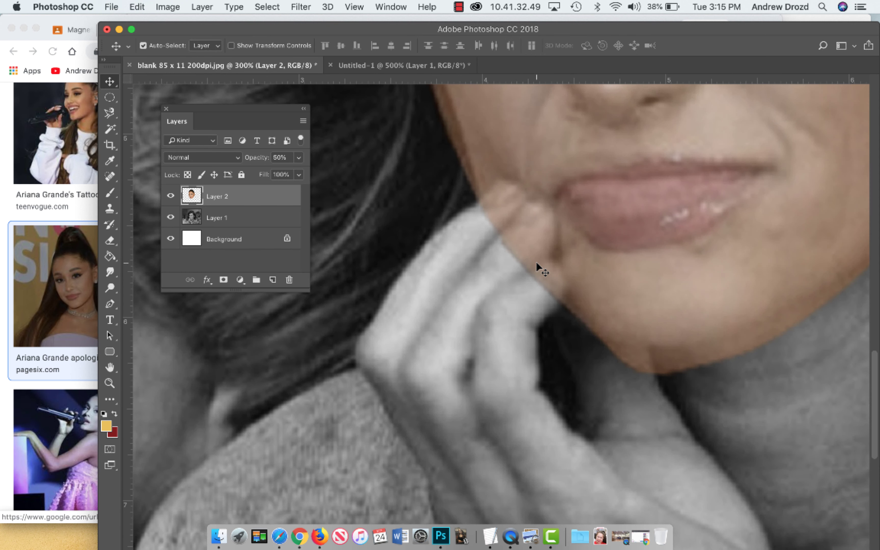
# Erase the face over the fingertips with a 90%-hardness eraser, then restore 100% opacity.
pyautogui.press('e')
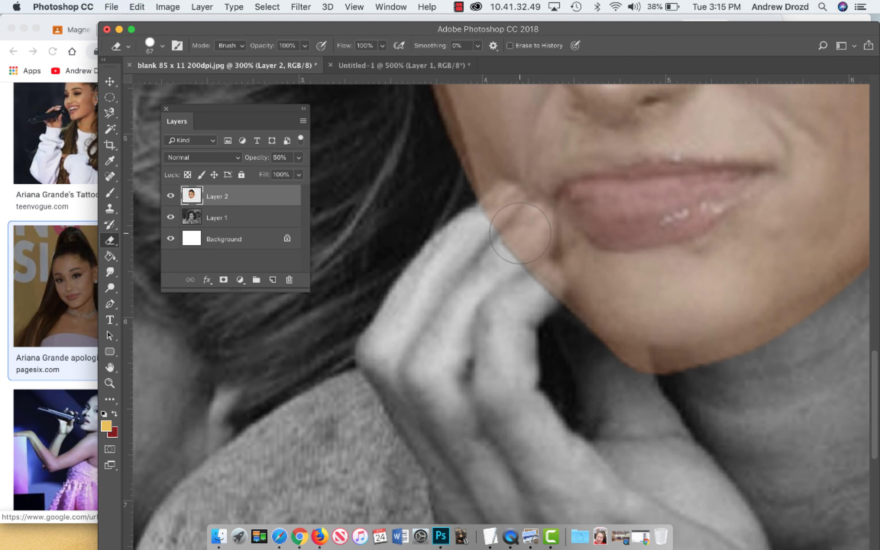
pyautogui.rightClick(492, 242)
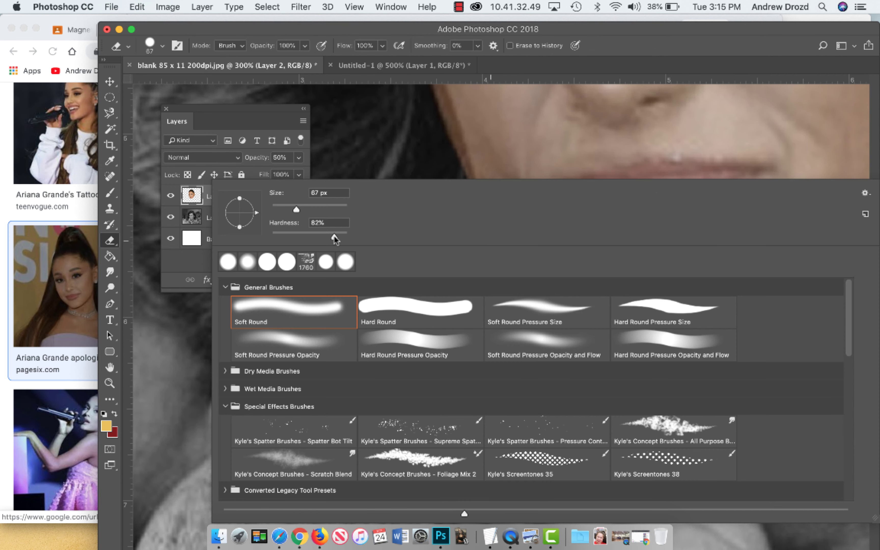
pyautogui.moveTo(334, 235); pyautogui.dragTo(339, 237)
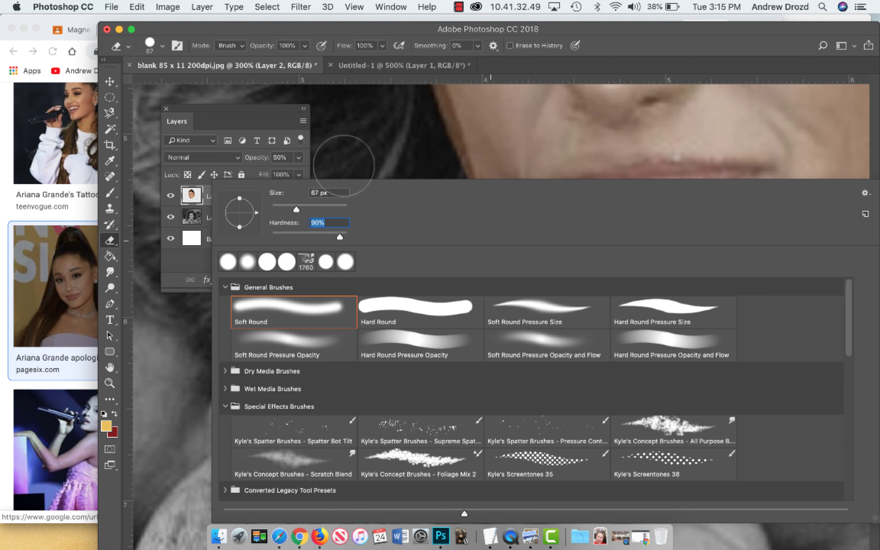
pyautogui.press('Return')
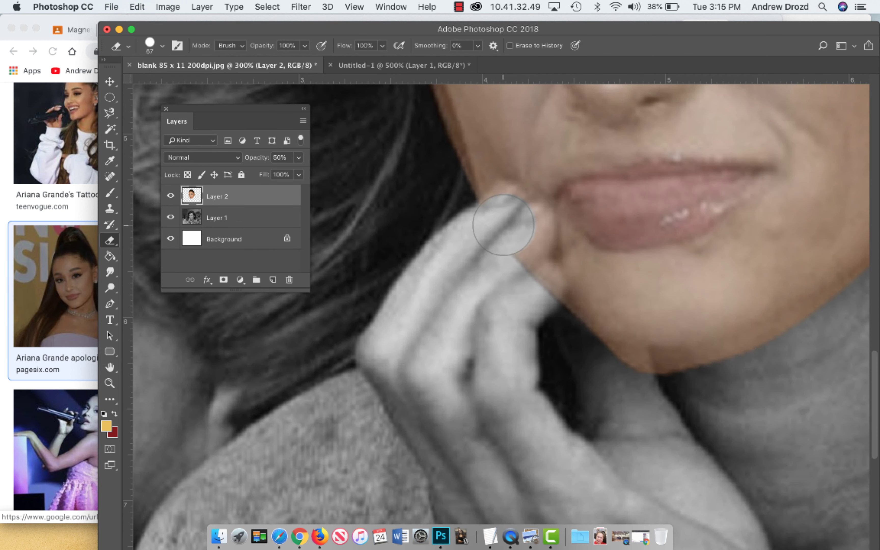
pyautogui.moveTo(503, 225)
pyautogui.mouseDown()
pyautogui.moveTo(526, 231)
pyautogui.moveTo(519, 261)
pyautogui.moveTo(532, 290)
pyautogui.moveTo(483, 296)
pyautogui.moveTo(490, 230)
pyautogui.moveTo(510, 220)
pyautogui.mouseUp()
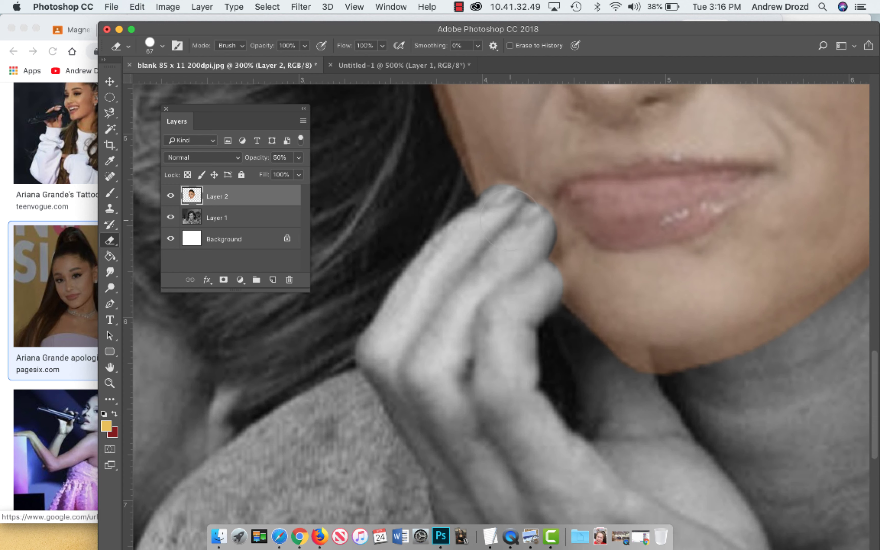
pyautogui.press('v')
pyautogui.press('0')
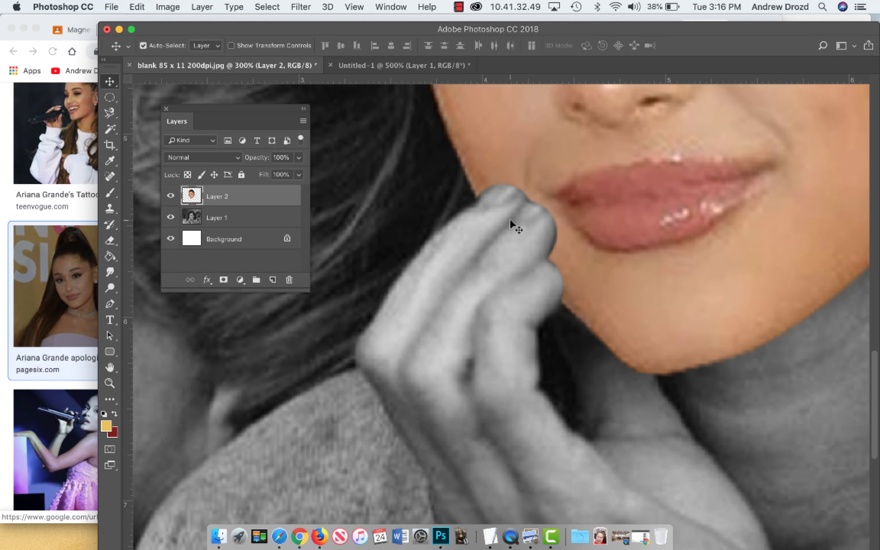
pyautogui.press('super')
# Zoom out to the whole composition and desaturate the face layer to grayscale.
pyautogui.scroll(-3, 510, 218)
pyautogui.press('space')
pyautogui.moveTo(510, 218); pyautogui.dragTo(450, 287)
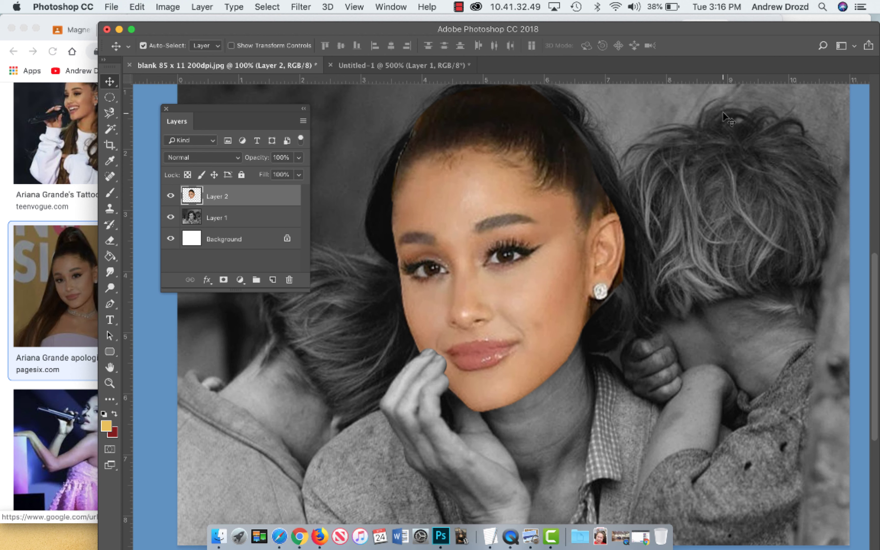
pyautogui.press('super+shift+u')
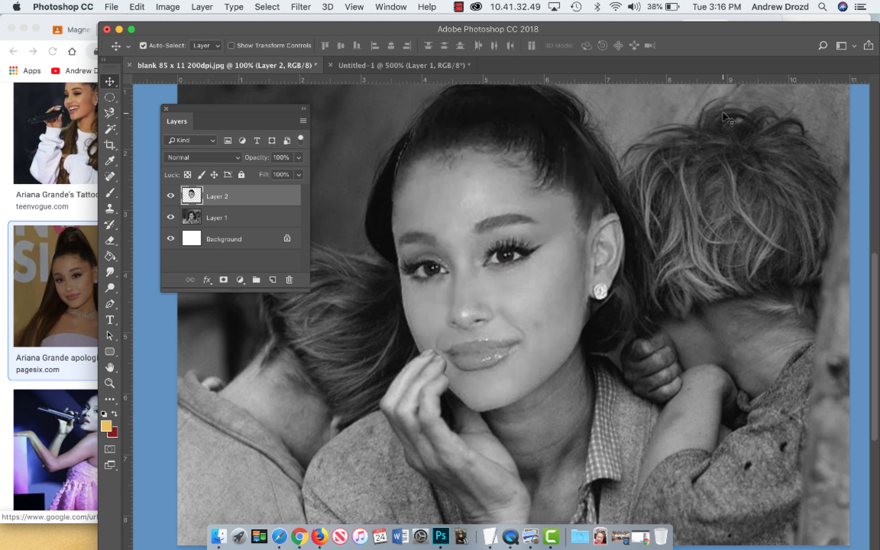
# Apply Levels to the face with black input 30, gamma 1.00 and white input 233.
pyautogui.press('super+l')
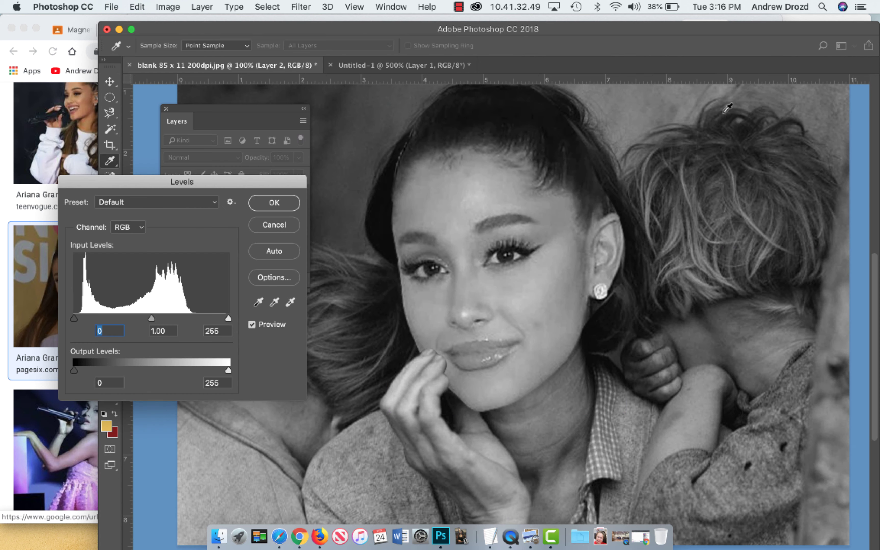
pyautogui.moveTo(229, 318); pyautogui.dragTo(215, 318)
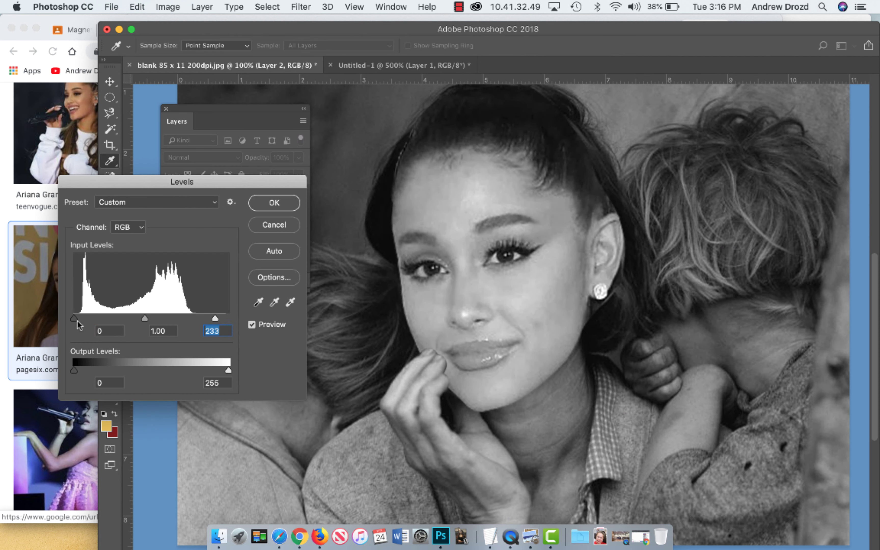
pyautogui.moveTo(77, 320); pyautogui.dragTo(90, 321)
pyautogui.click(269, 204)
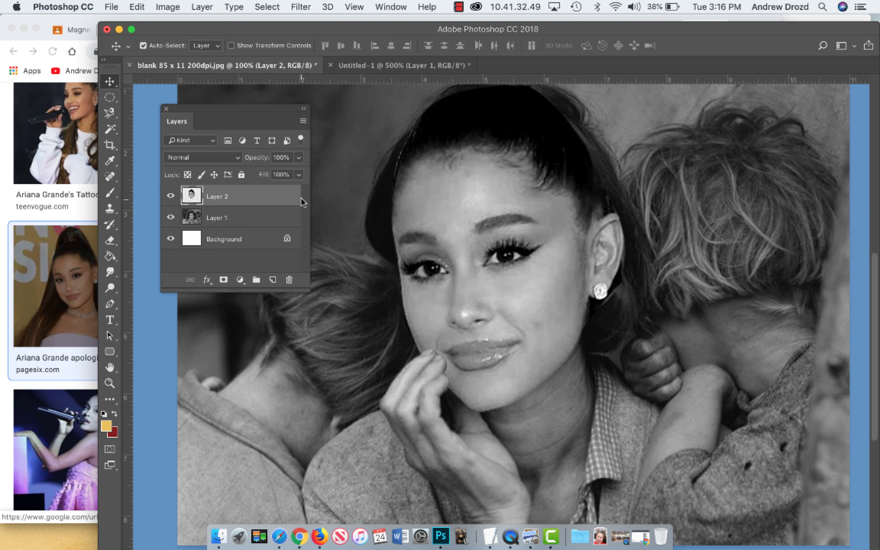
# Soften the face edges with a 137 px, 35%-hardness eraser, then zoom out to the full image.
pyautogui.scroll(3, 411, 203)
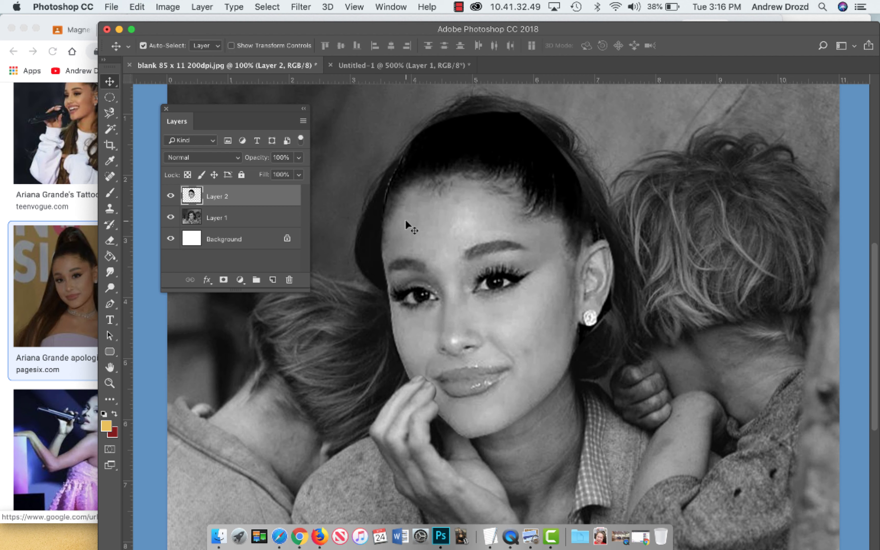
pyautogui.press('e')
pyautogui.rightClick(411, 191)
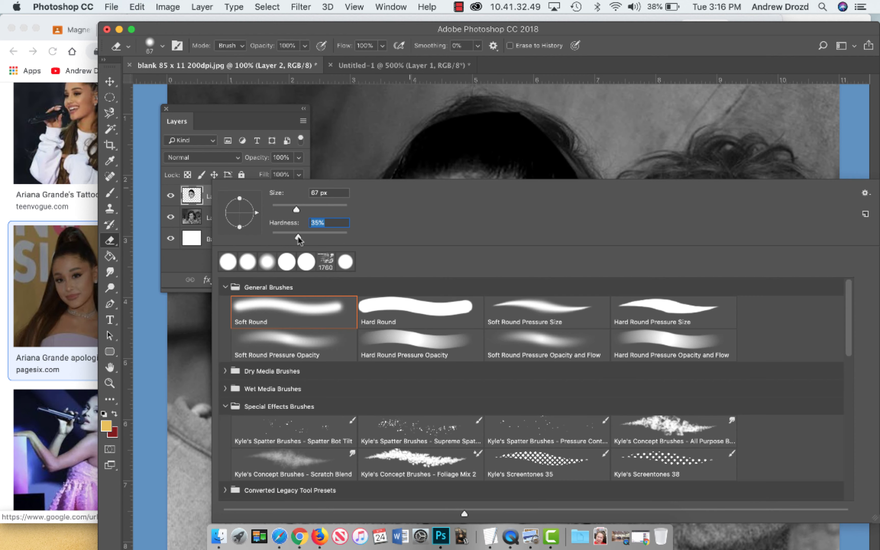
pyautogui.hotkey('shift', 'Tab')
pyautogui.write('137')
pyautogui.press('Return')
pyautogui.press('Return')
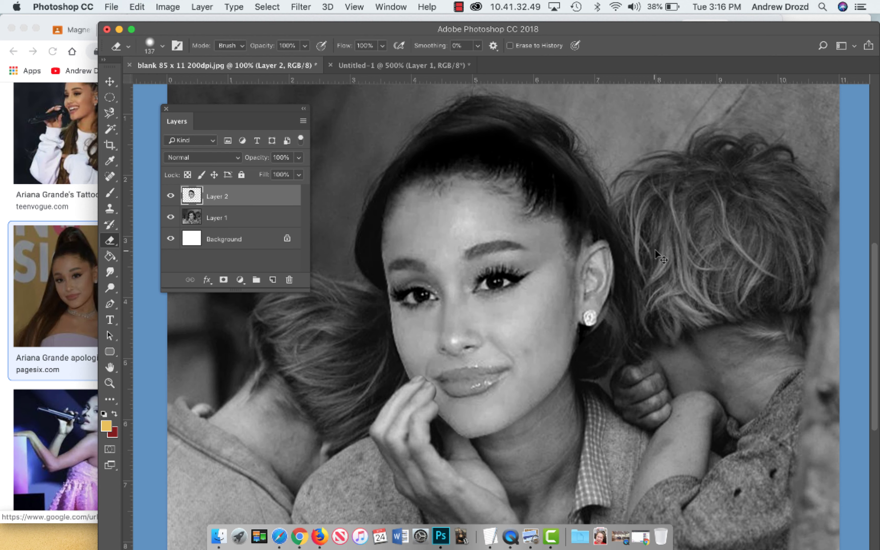
pyautogui.press('super+minus')
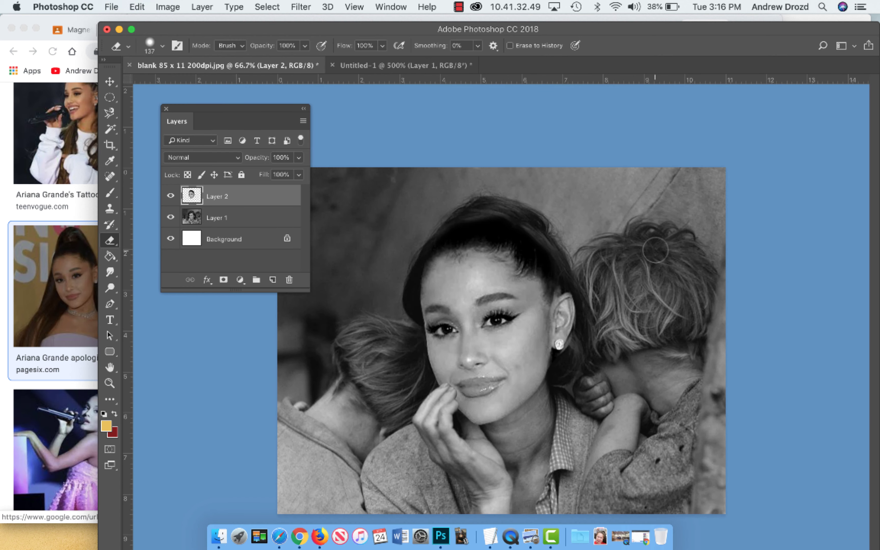